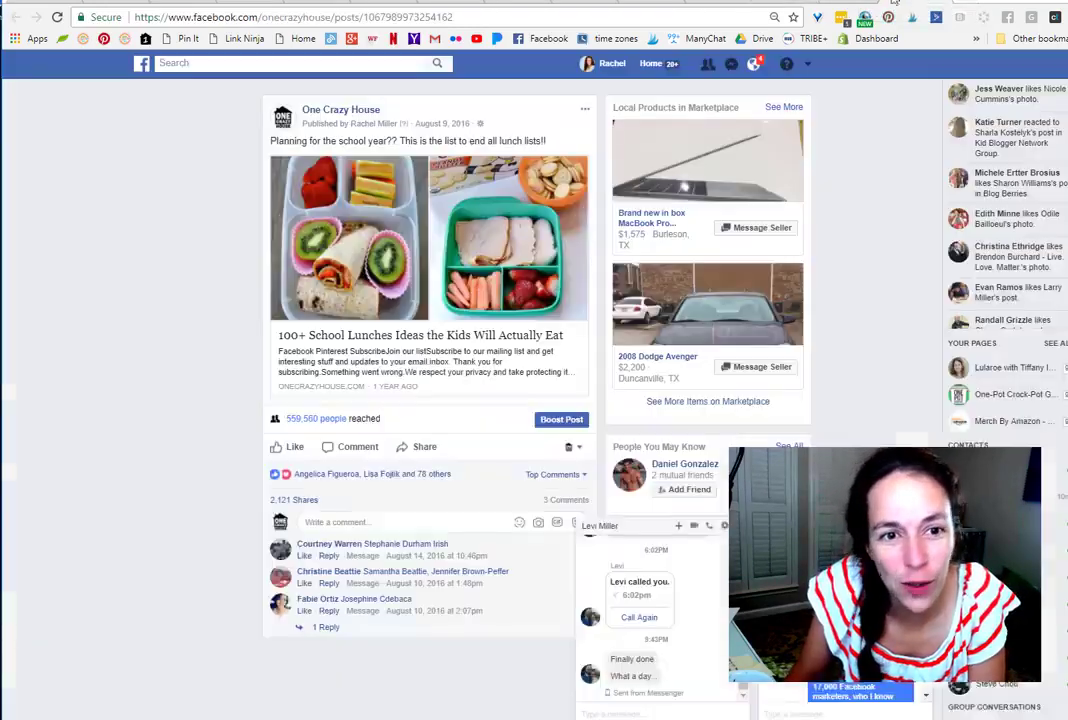
Step: Switch to the One Crazy House school lunch Facebook post and select its address bar
left_click(768, 3)
left_click(717, 18)
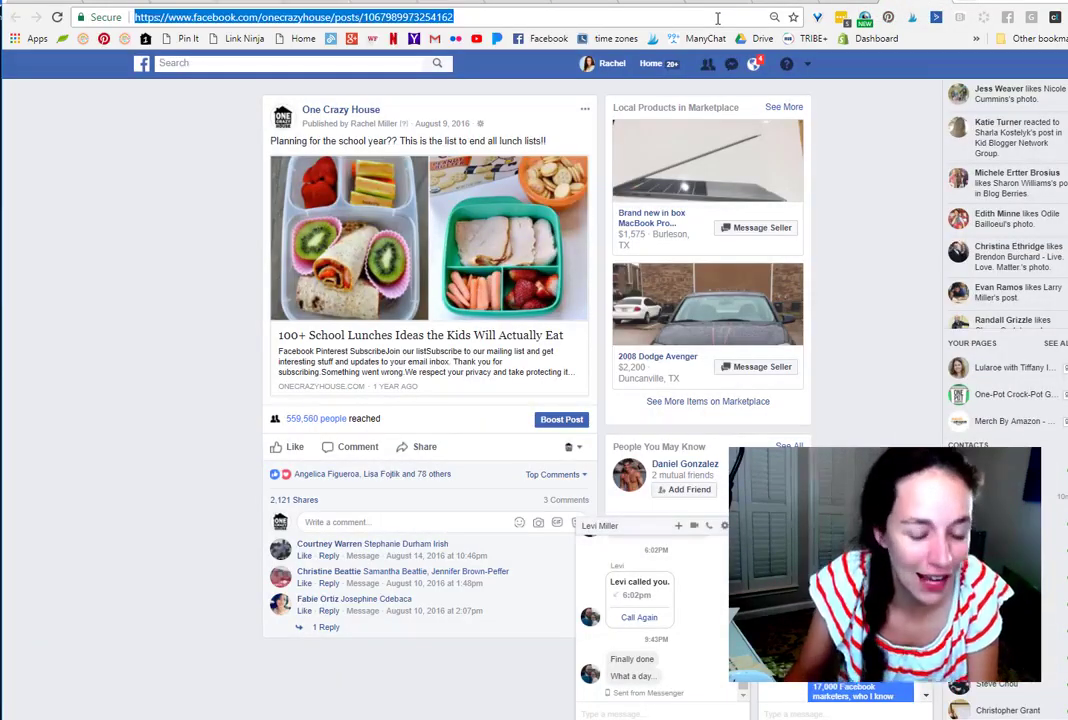
Step: Search Google for 'chrome extension link checker' and open the CrowdTangle Link Checker store listing
type("c")
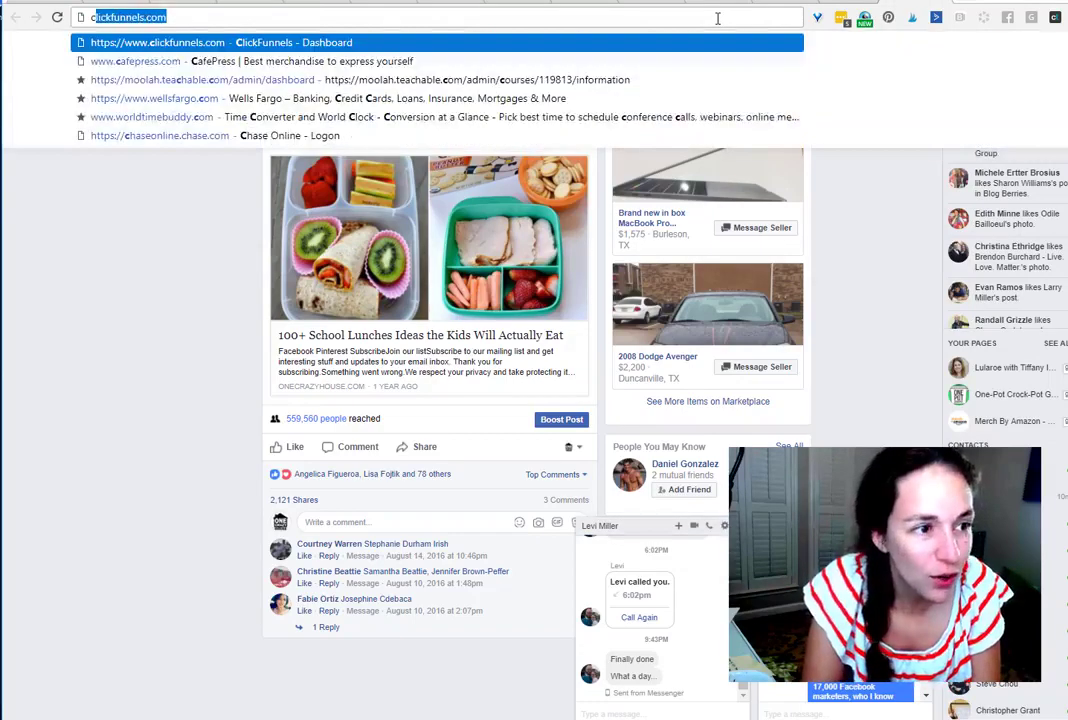
type("hrome exter")
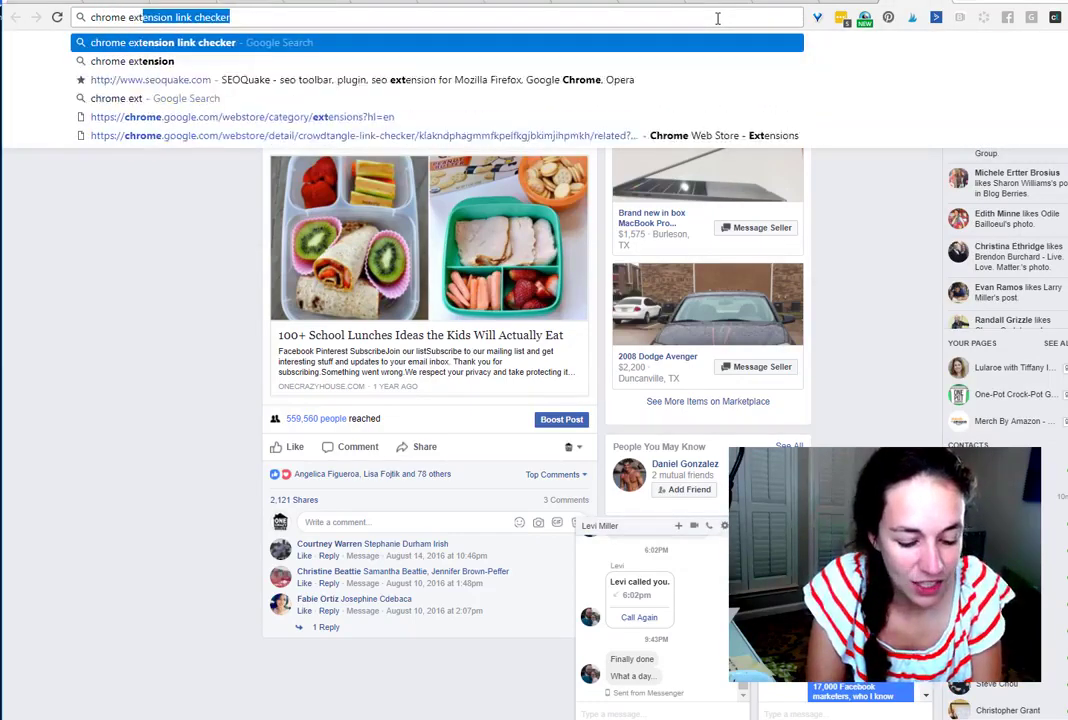
key("BackSpace")
key("Down")
key("Down")
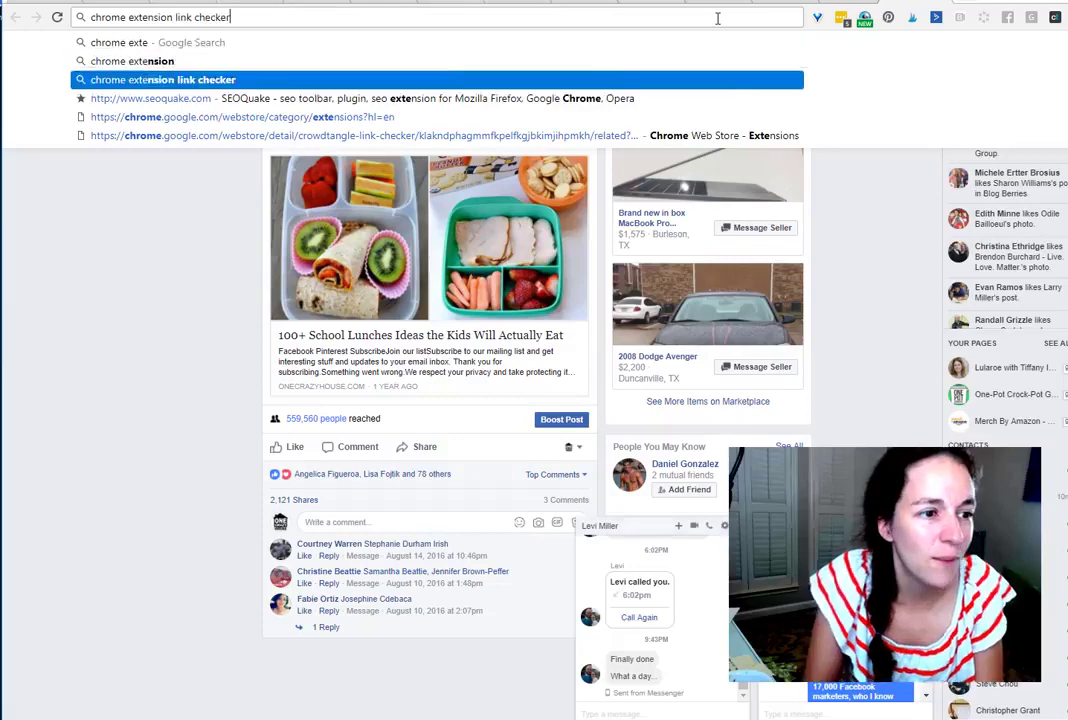
key("Return")
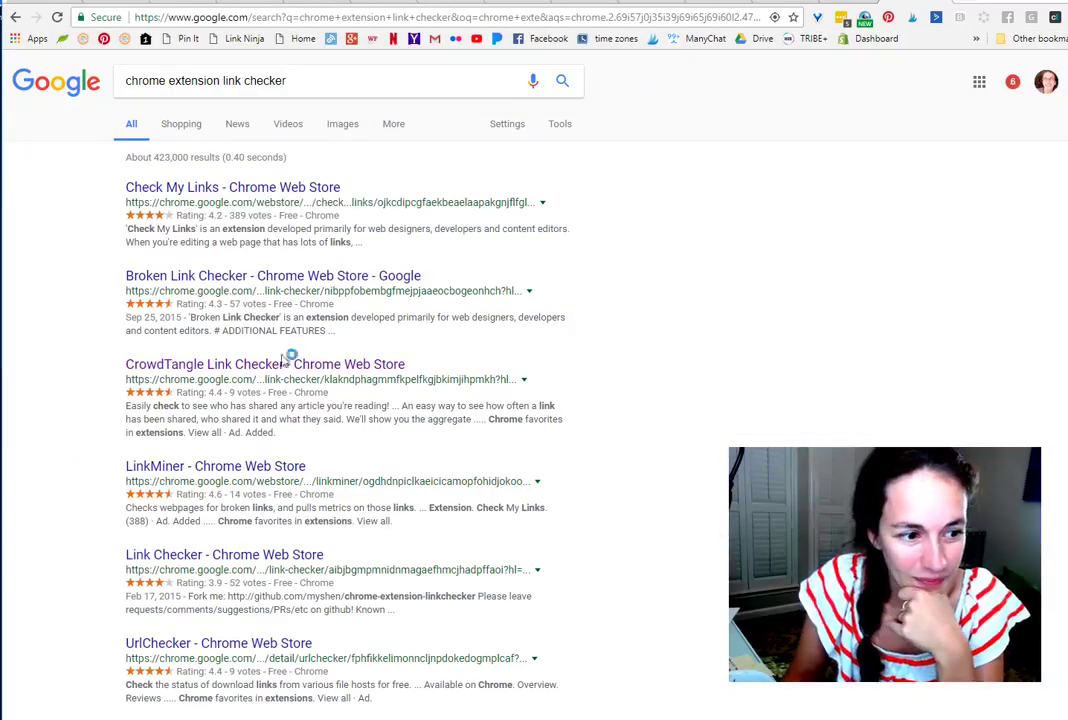
left_click(279, 366)
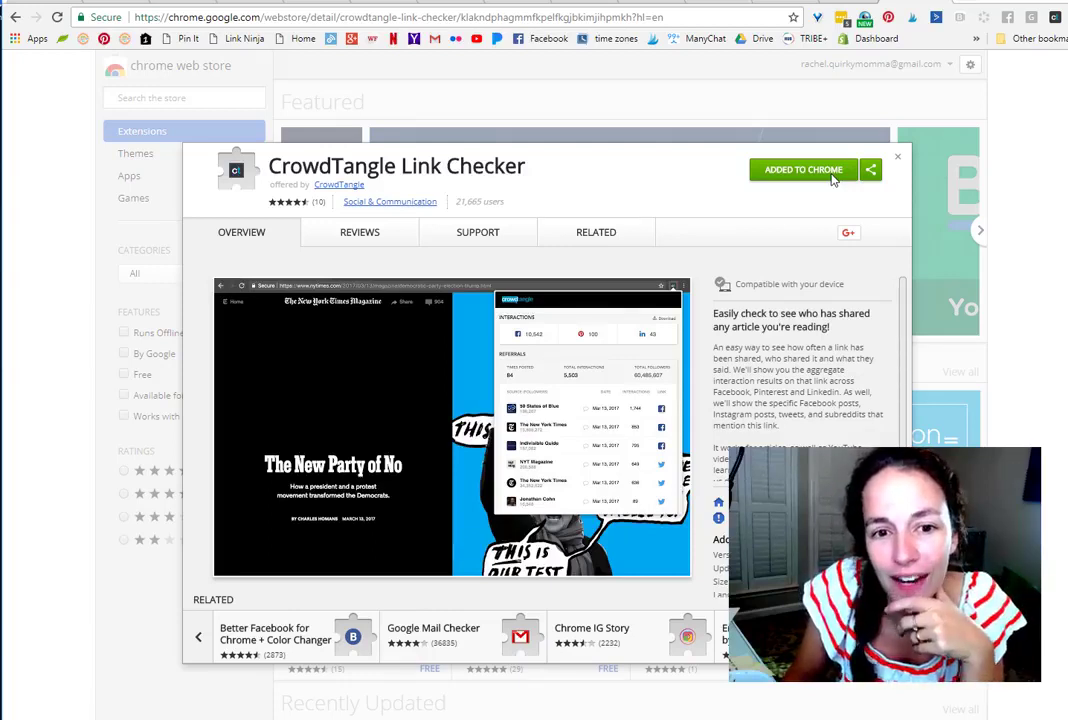
Step: Close the CrowdTangle extension listing to return to the pantry organization article
left_click(1017, 125)
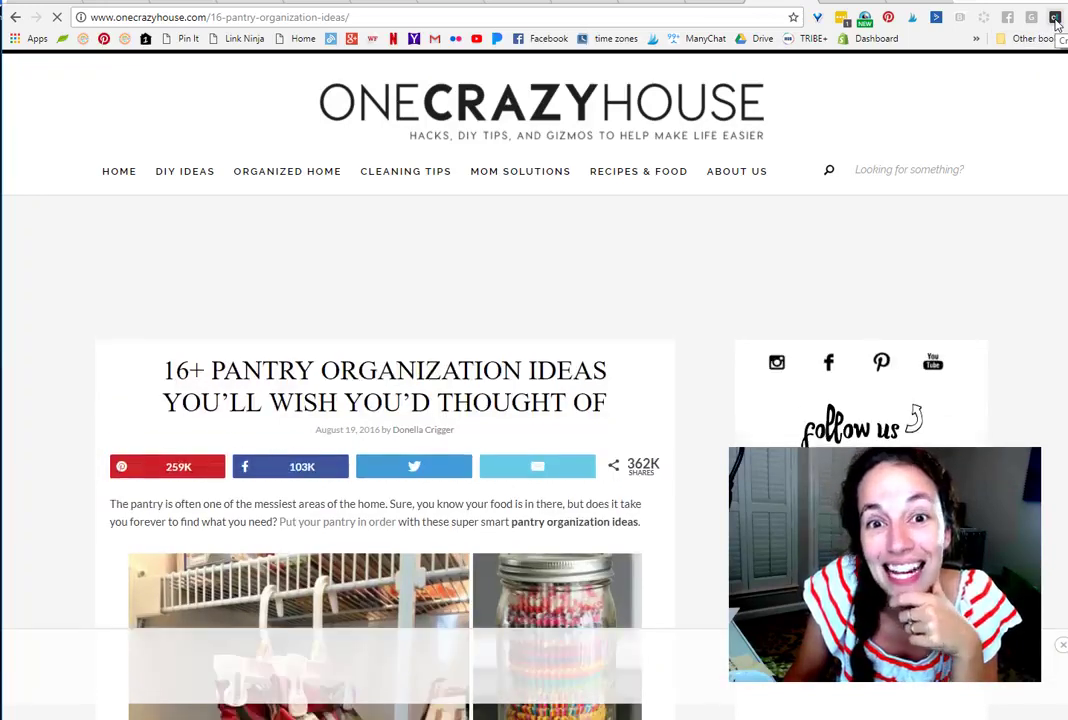
Step: Run CrowdTangle Link Checker on the pantry article and highlight its 102,959 Facebook interactions
left_click(1055, 18)
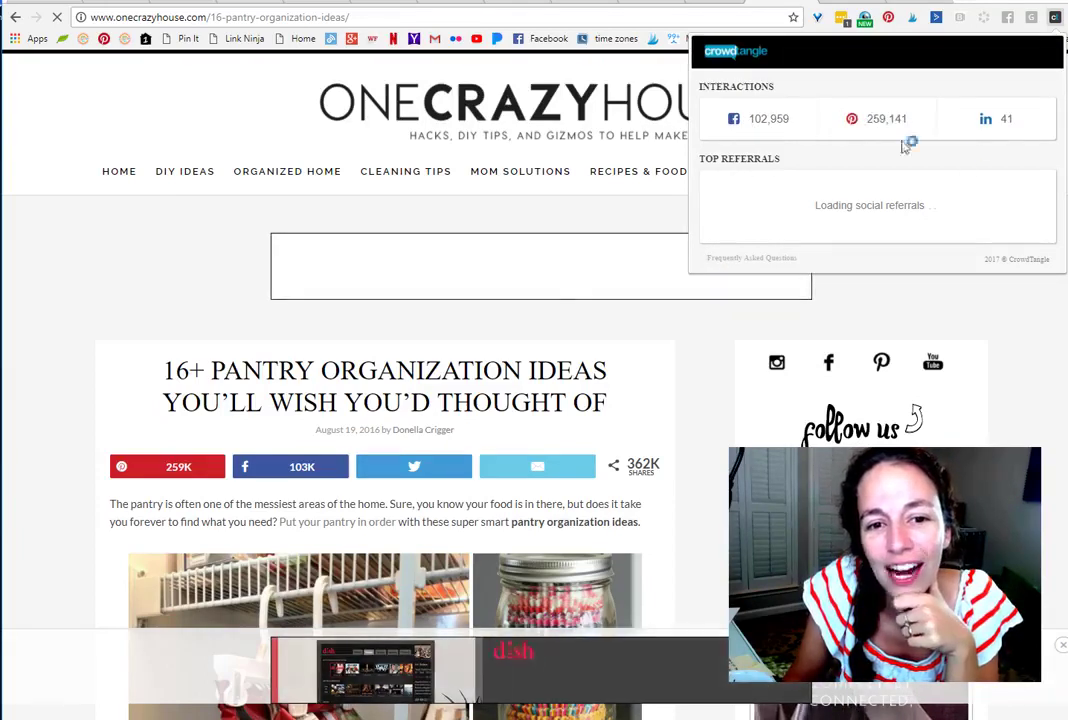
mouse_move(745, 120)
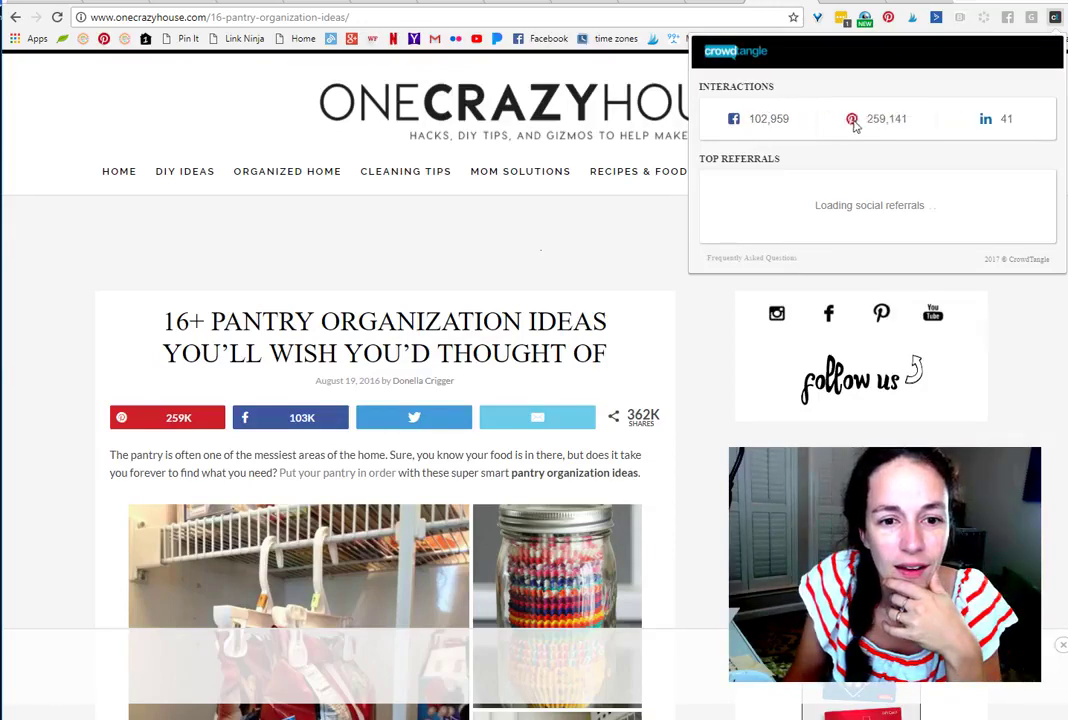
double_click(745, 118)
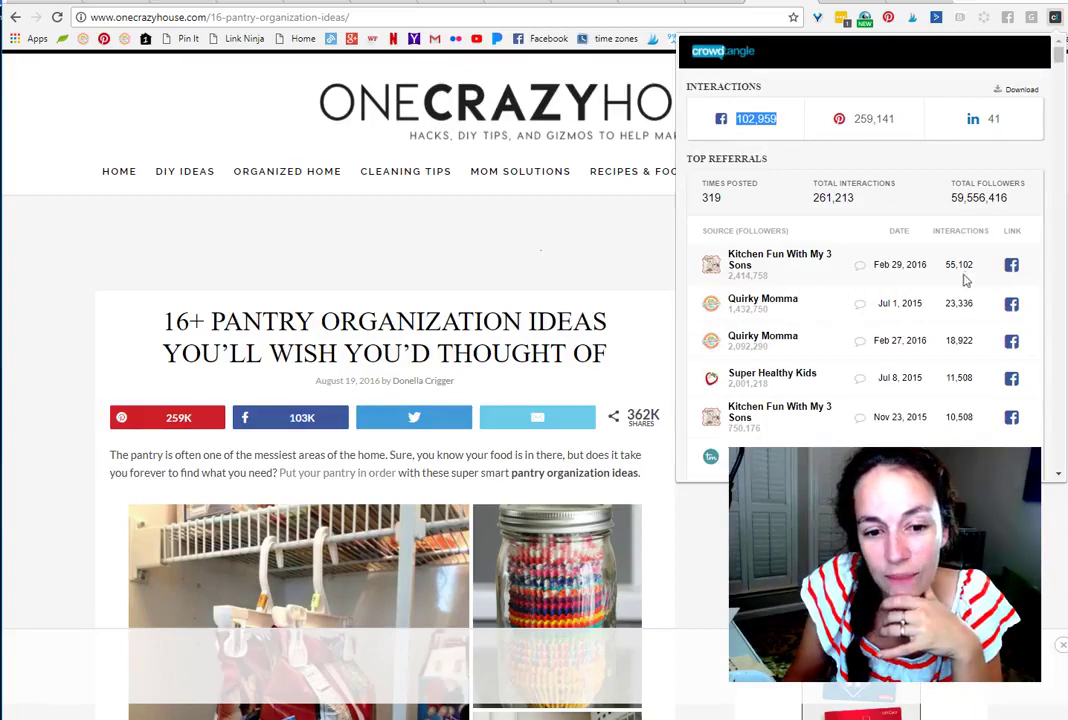
Step: Scan the Top Referrals list and open the top Kitchen Fun With My 3 Sons Facebook post
scroll(960, 295, "down", 1)
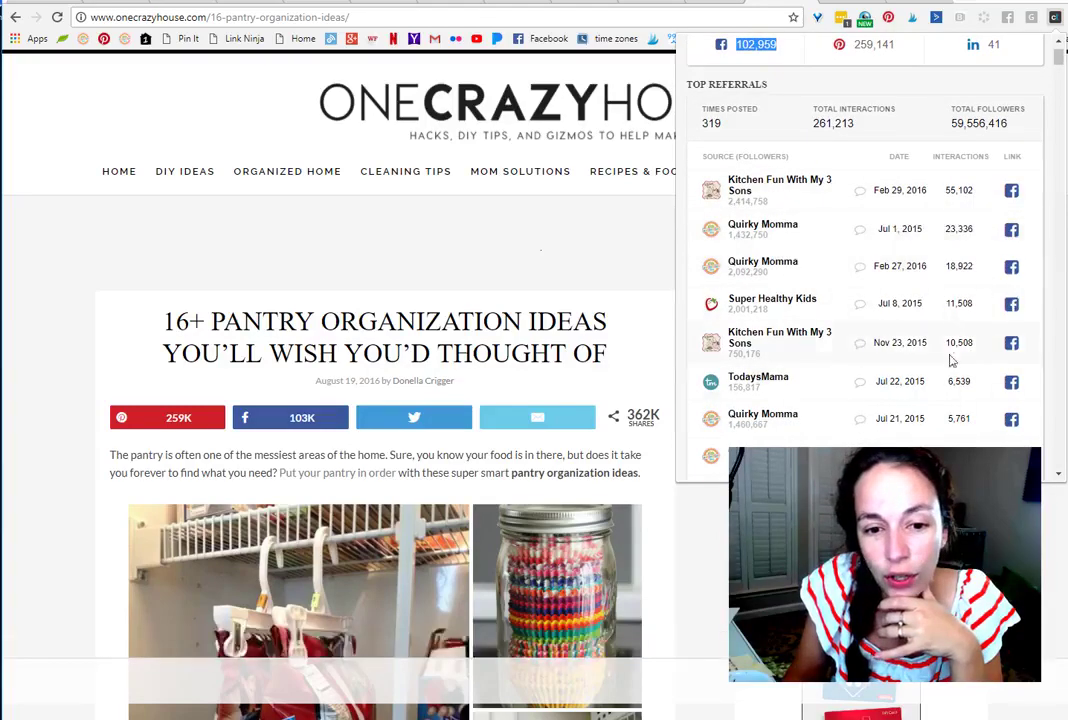
scroll(985, 300, "down", 4)
scroll(985, 316, "down", 3)
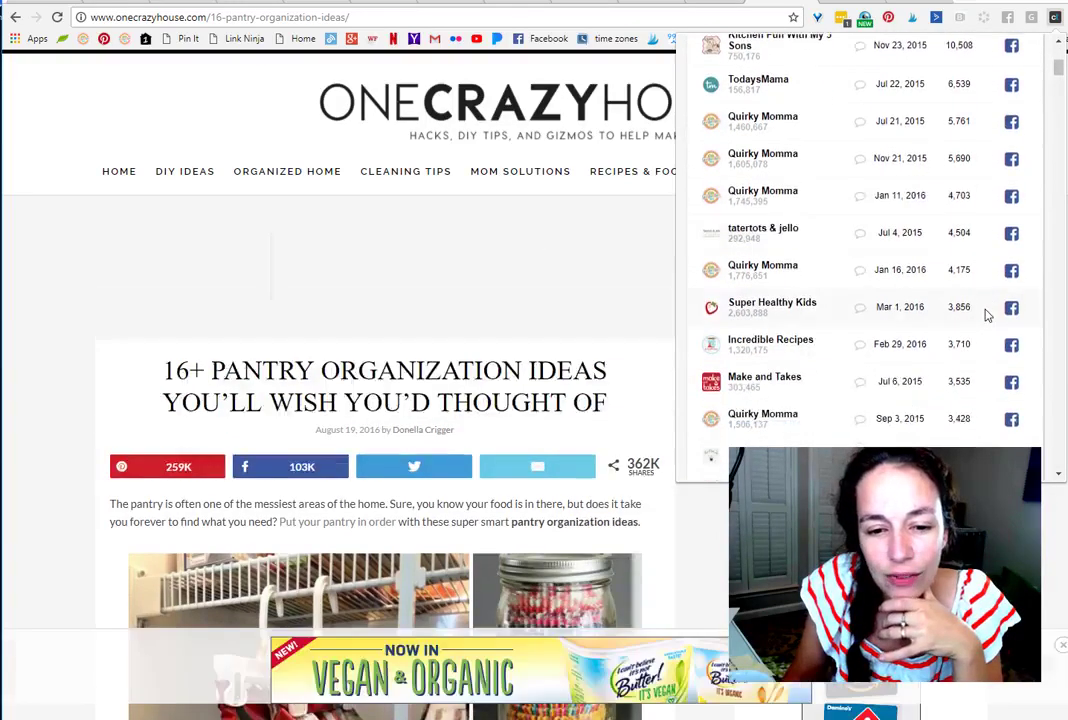
scroll(987, 316, "down", 1)
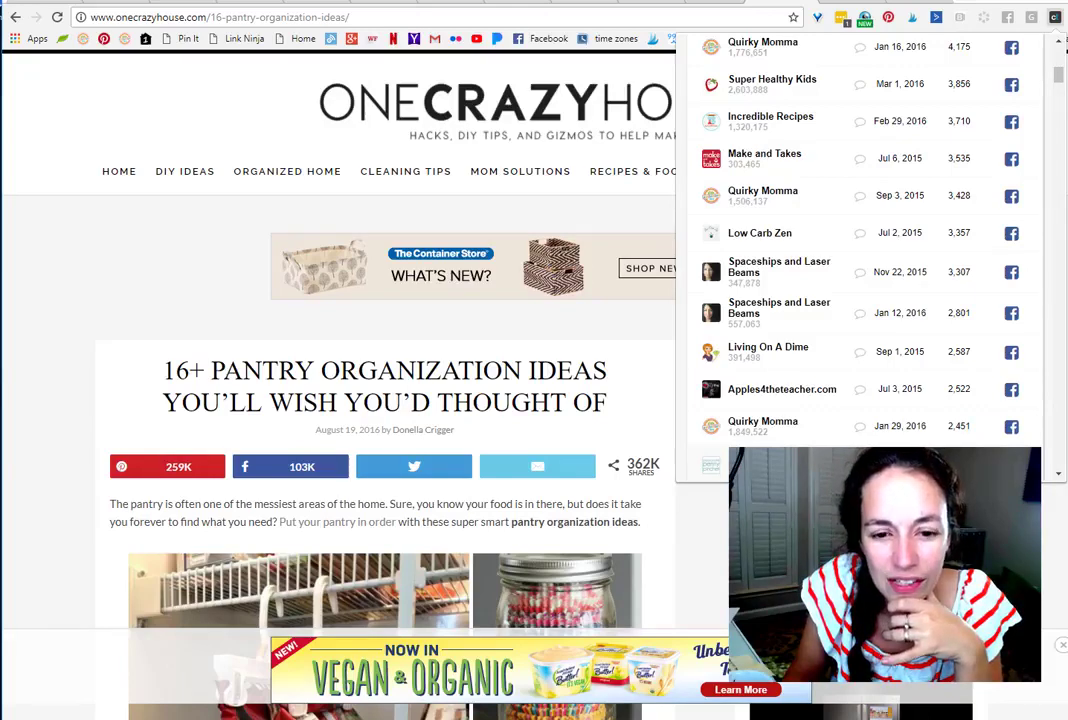
scroll(860, 425, "up", 5)
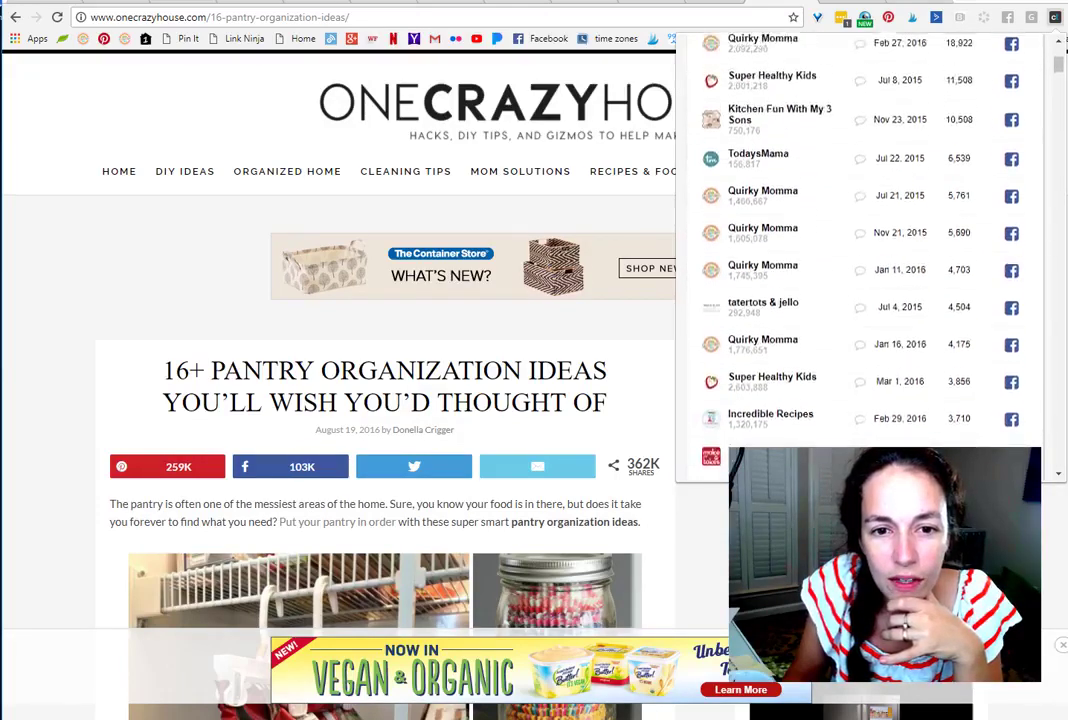
scroll(860, 300, "up", 5)
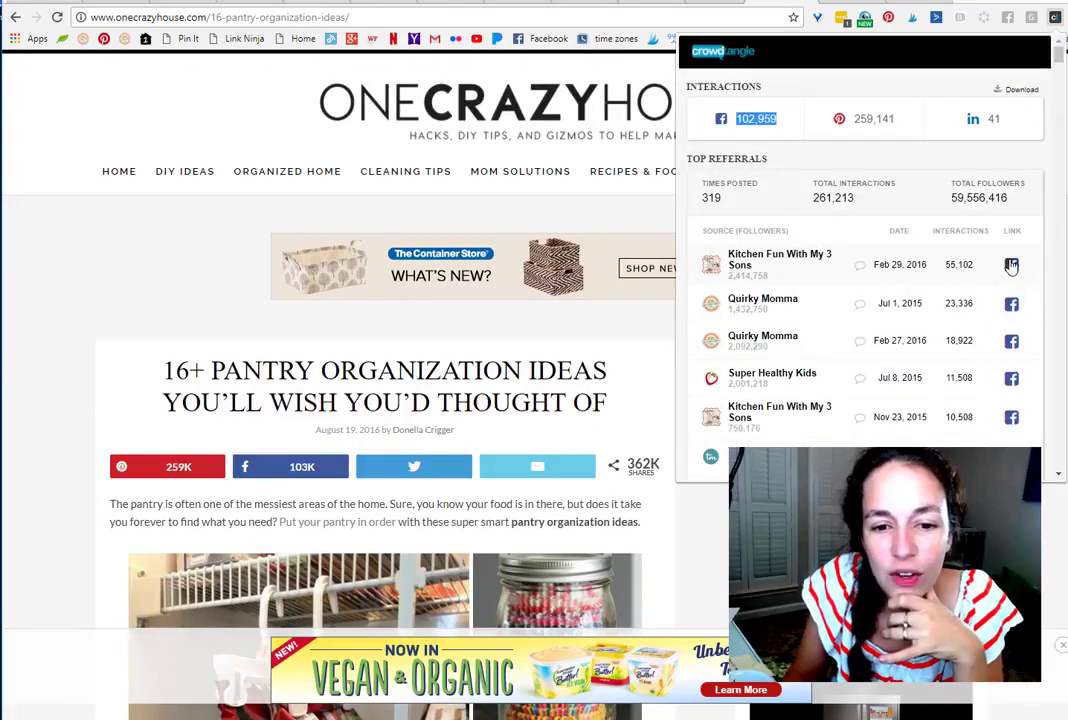
left_click(1011, 265)
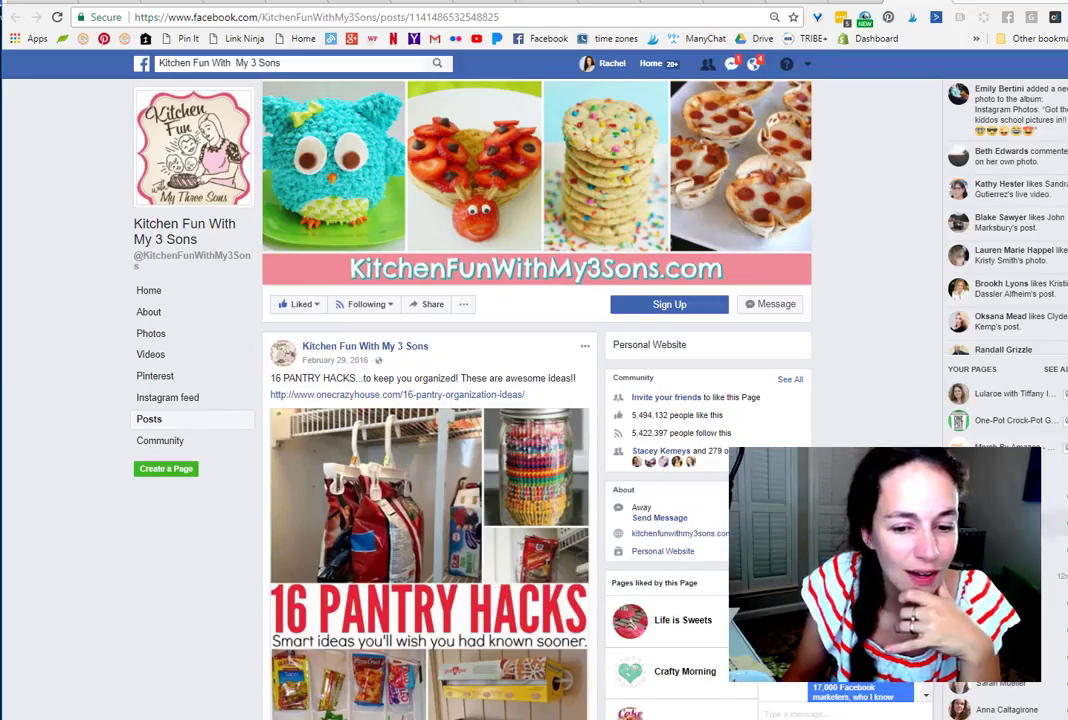
Step: Look over the 16 PANTRY HACKS post (40,480 shares) and bring up its share options
scroll(420, 428, "down", 5)
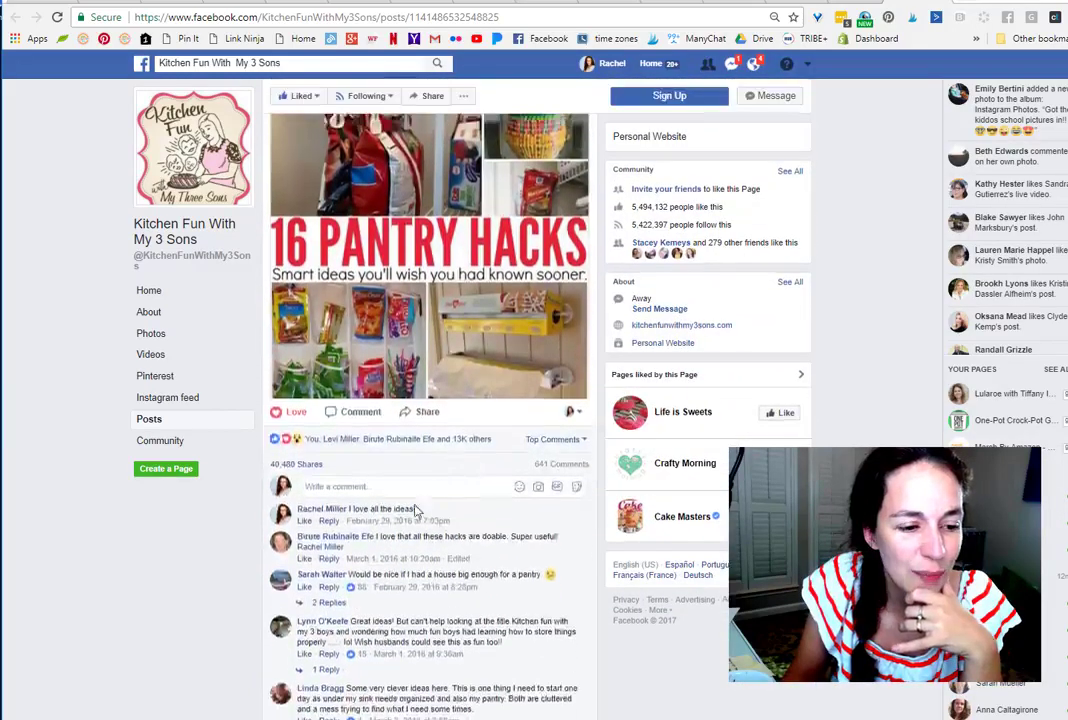
scroll(416, 487, "up", 4)
scroll(416, 487, "down", 2)
scroll(422, 560, "up", 1)
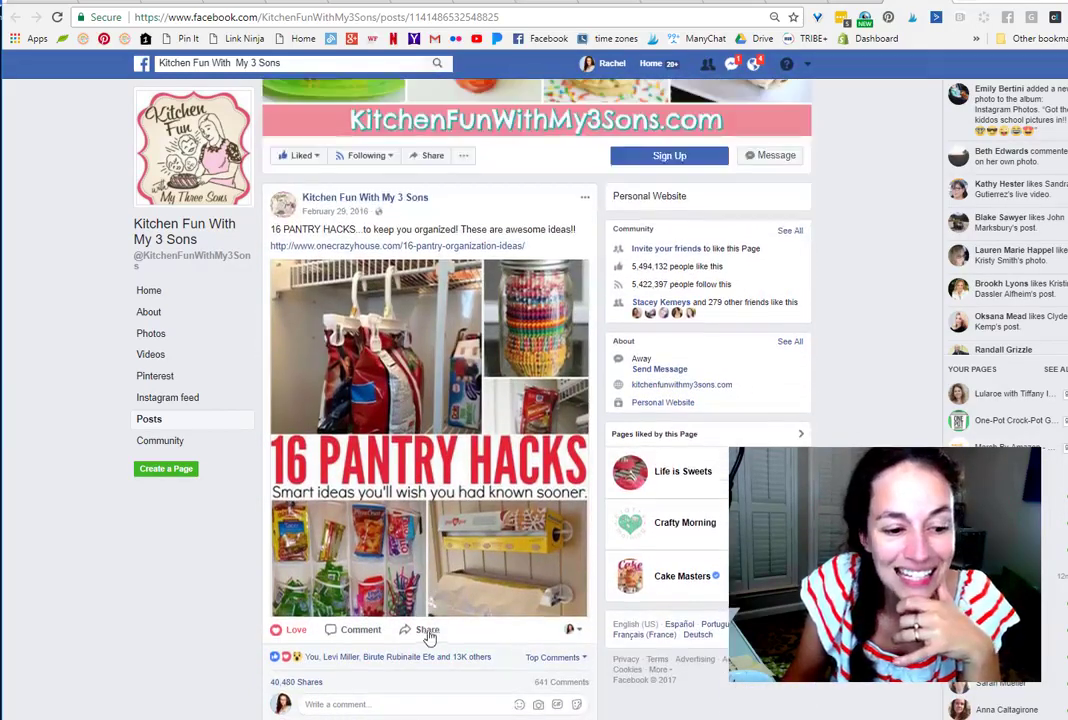
left_click(427, 631)
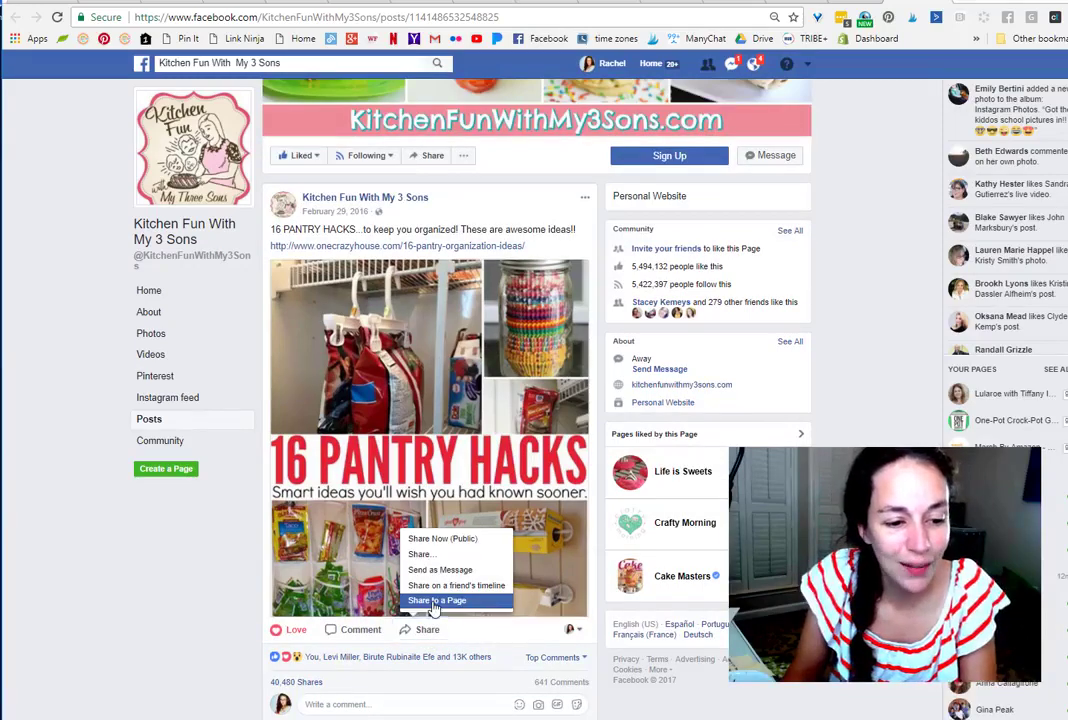
Step: Choose Share to a Page and pick Marketing Your Business as the destination page
left_click(433, 604)
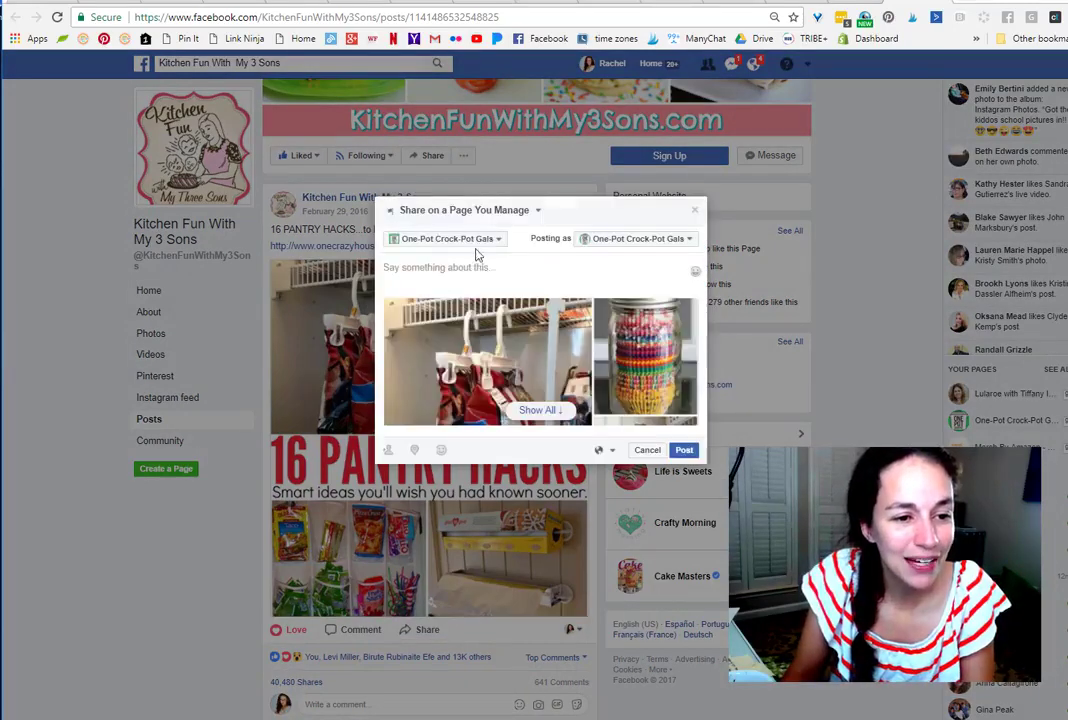
left_click(478, 244)
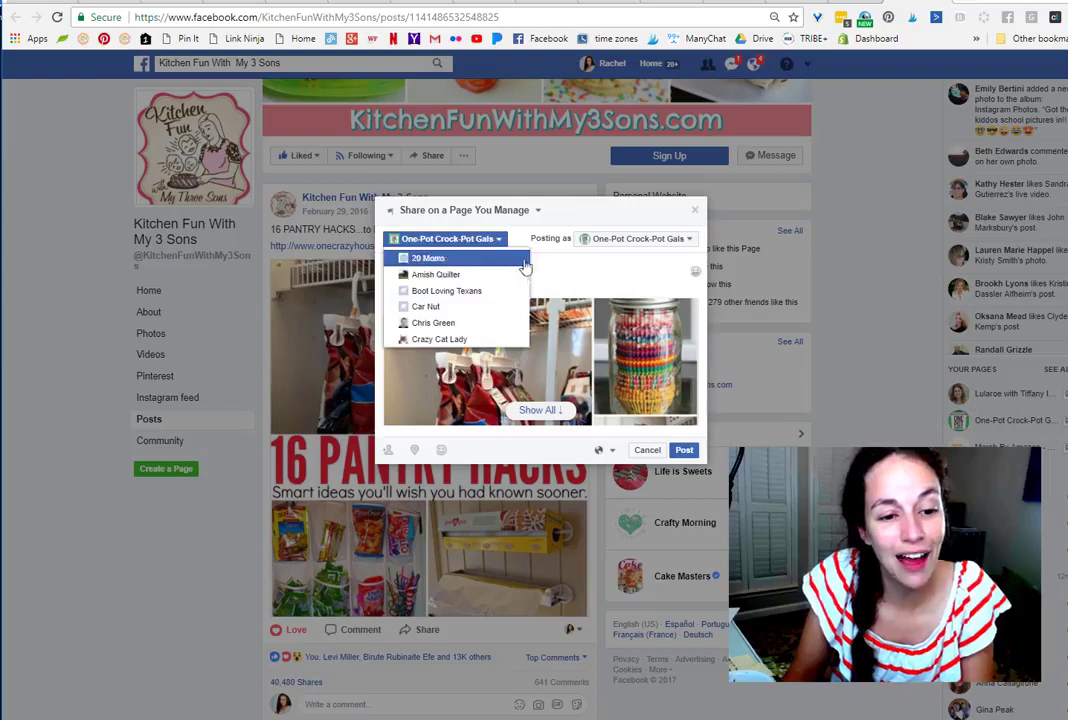
scroll(446, 313, "down", 1)
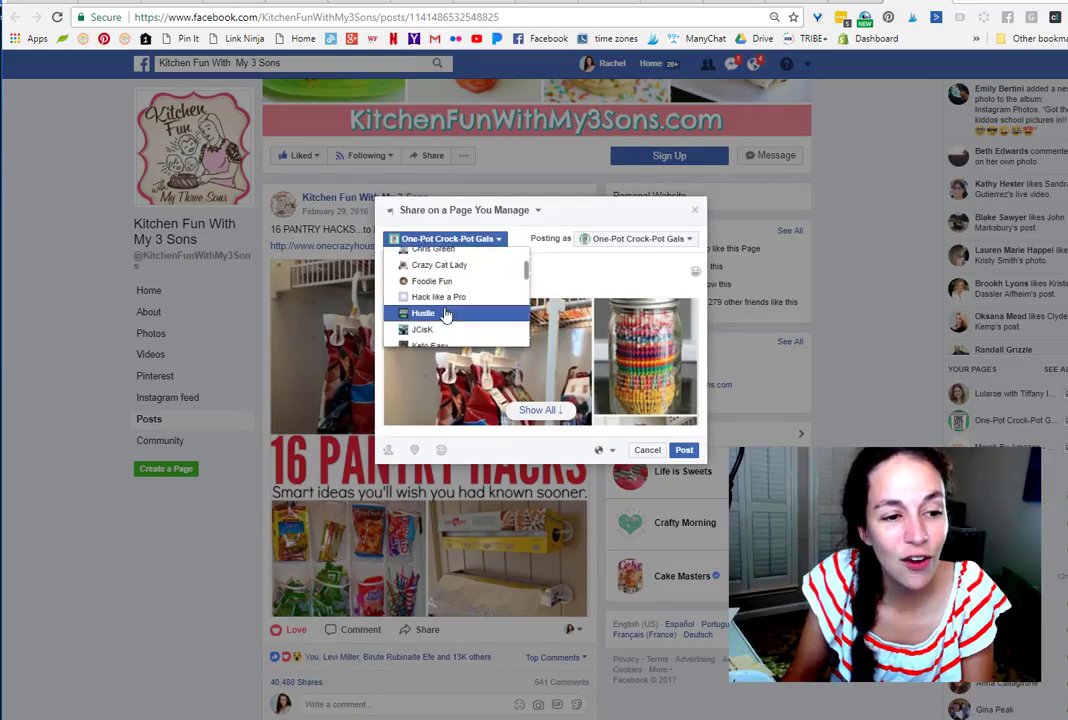
scroll(452, 303, "up", 2)
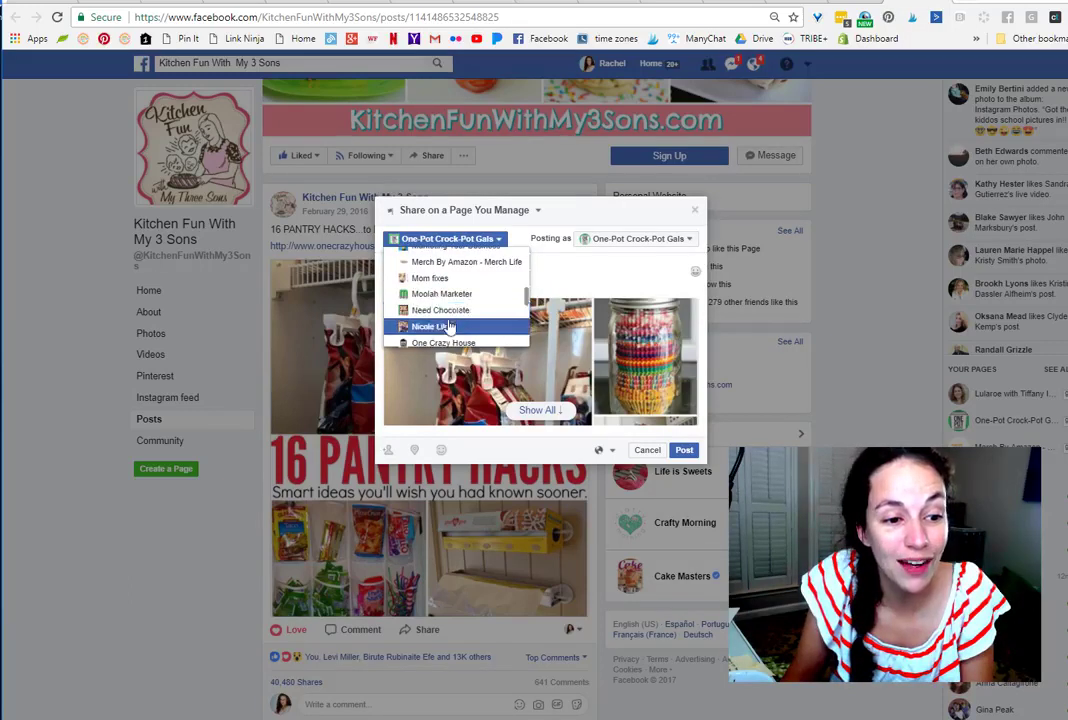
scroll(445, 312, "down", 1)
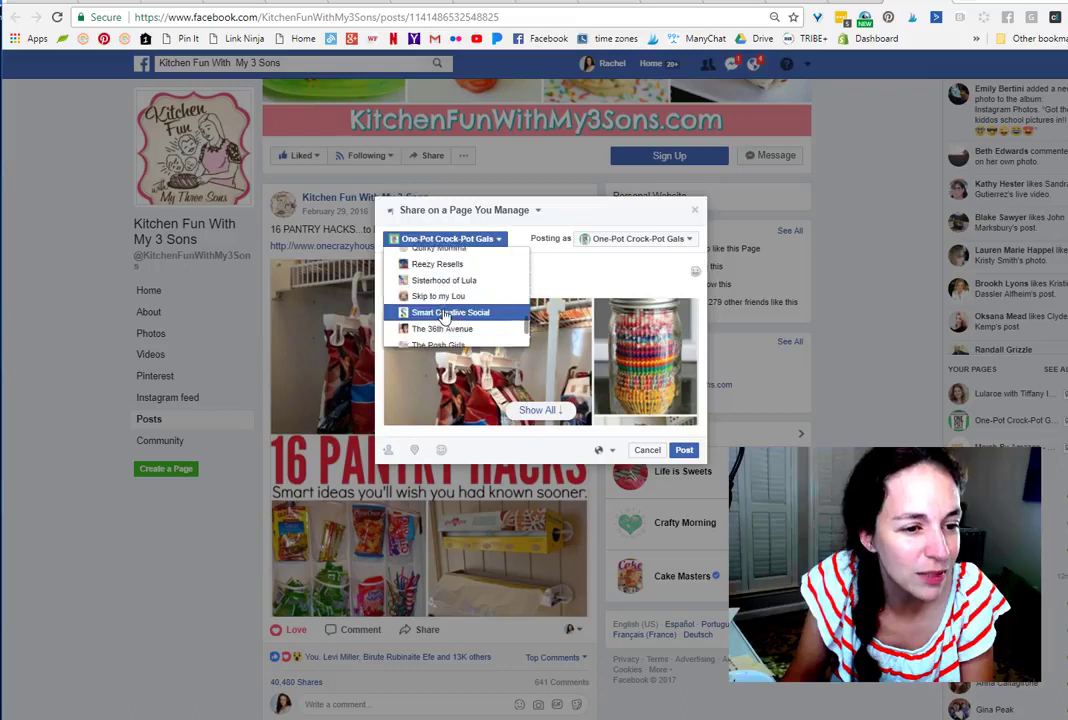
scroll(445, 313, "down", 2)
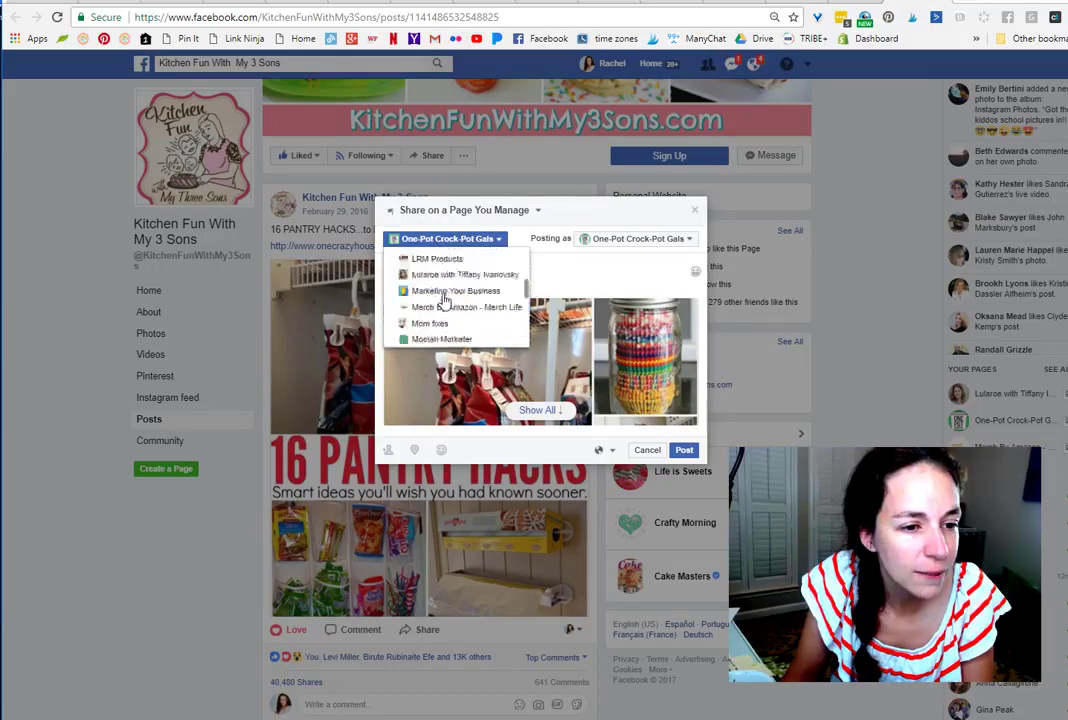
scroll(529, 274, "down", 2)
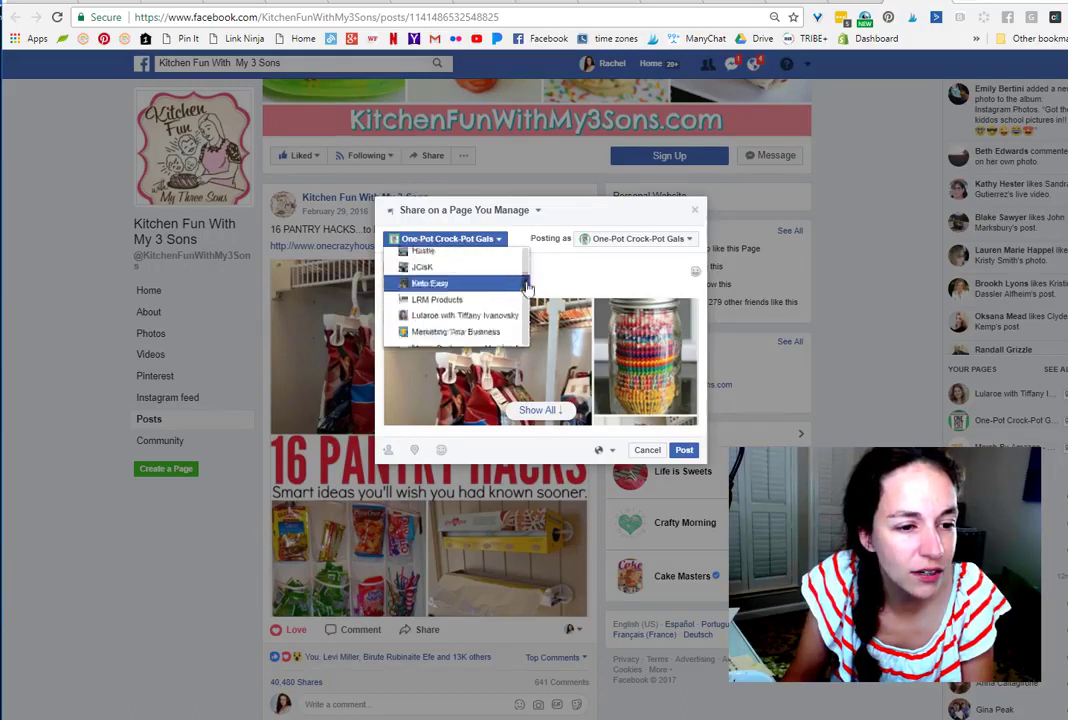
left_click(528, 294)
Step: Change the destination page to One Crazy House instead
left_click(496, 232)
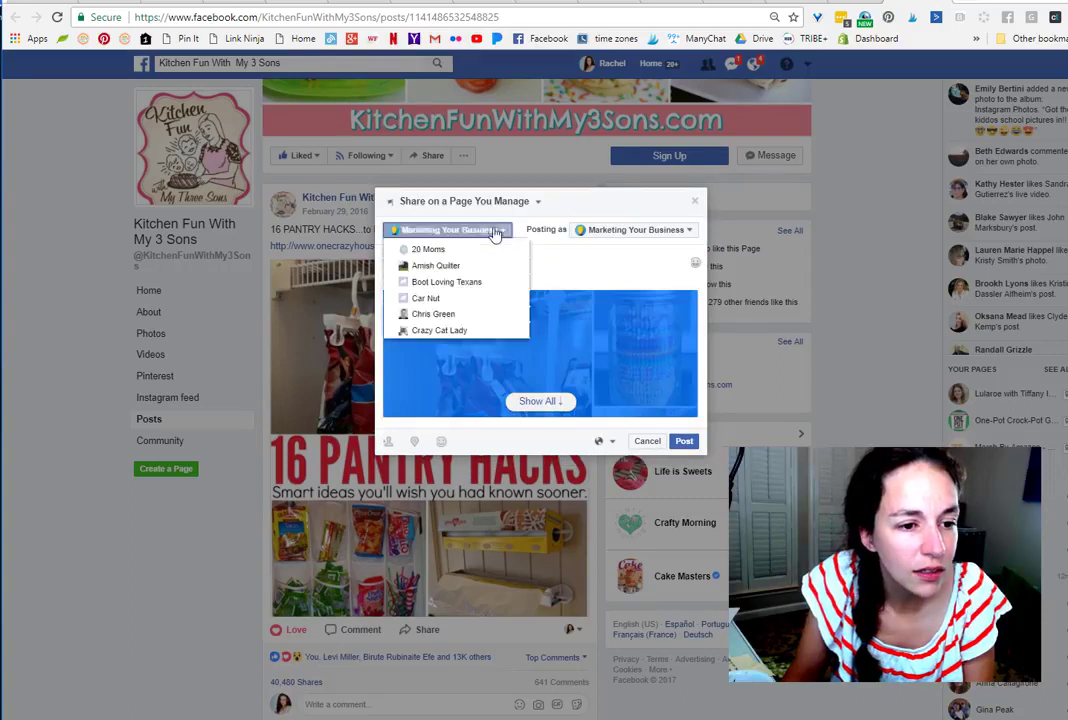
scroll(457, 286, "down", 7)
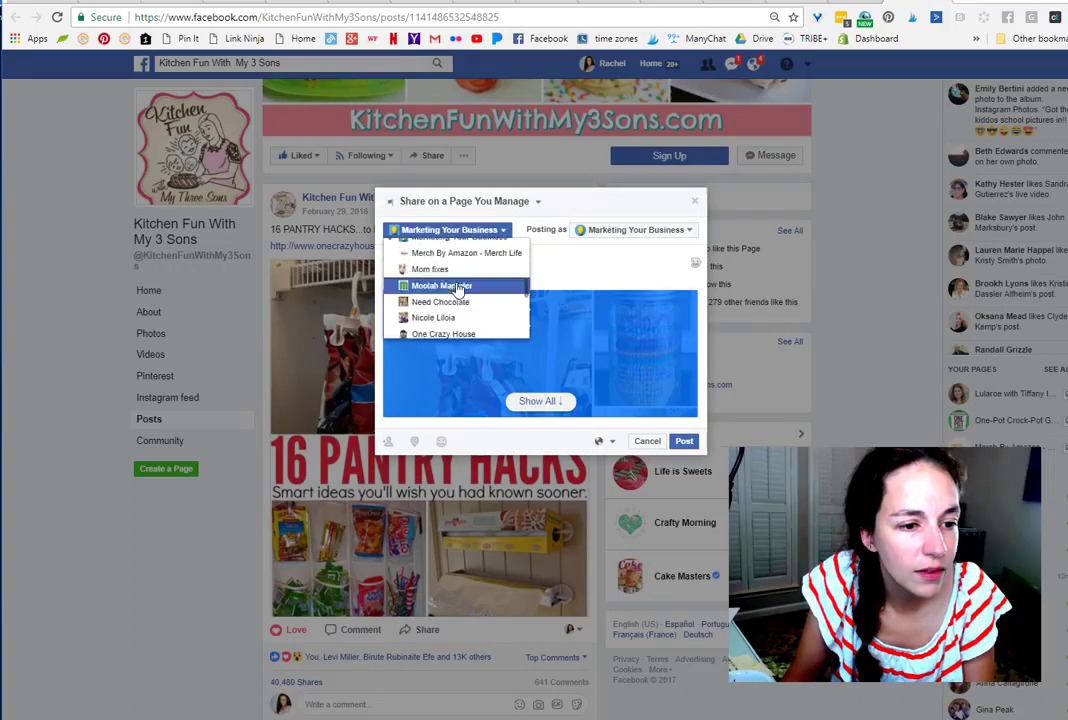
scroll(457, 288, "up", 2)
scroll(455, 295, "down", 3)
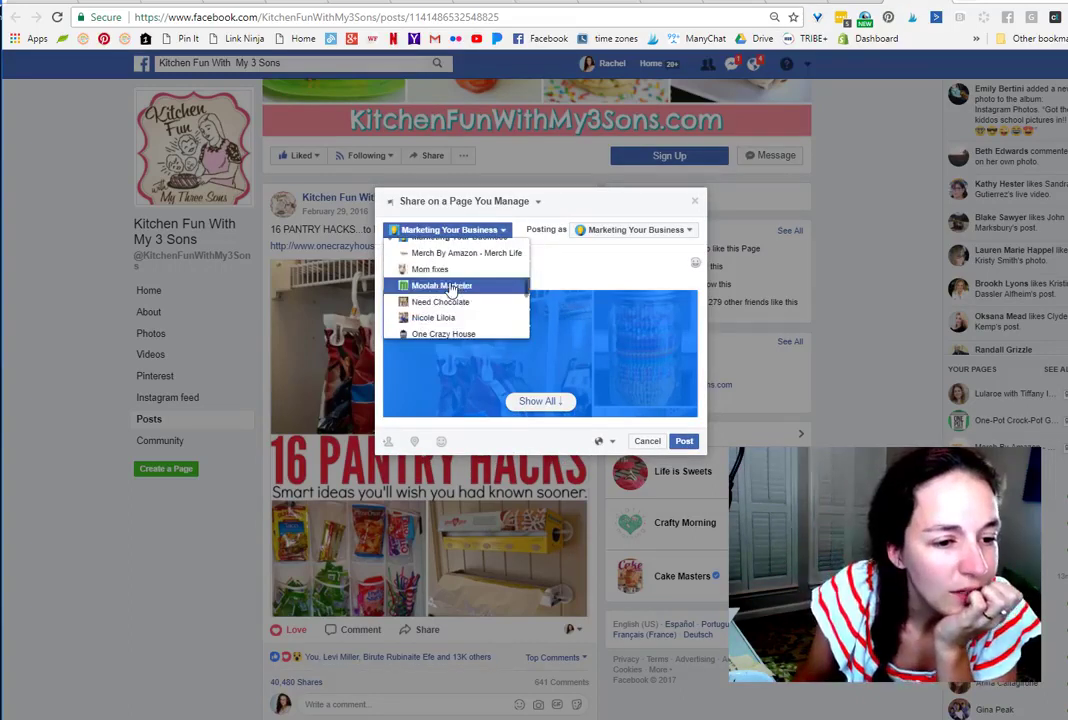
left_click(444, 334)
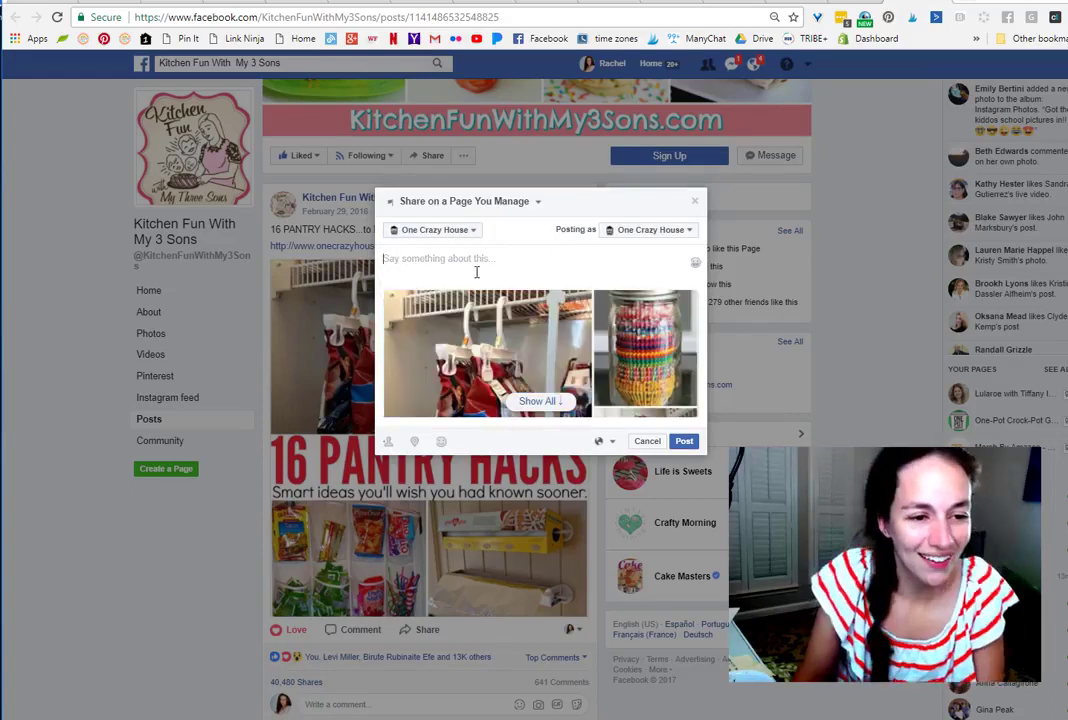
Step: Add the caption 'My pantry couldn't be any happier!' and post the share
type("My pa")
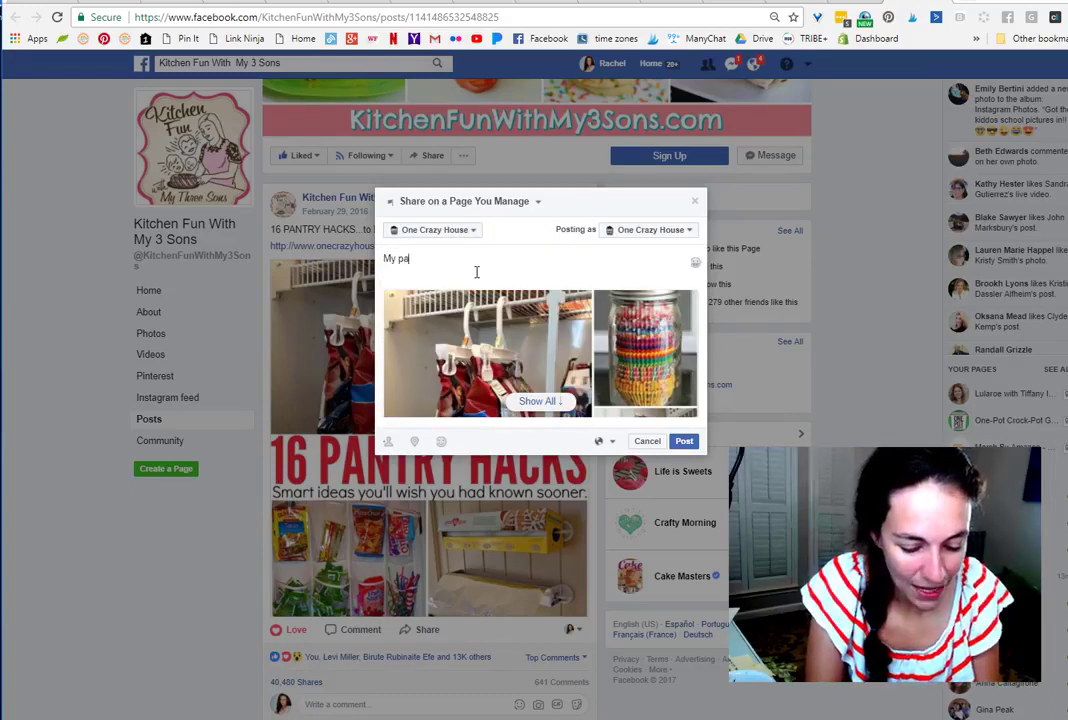
type("ntry couldn't")
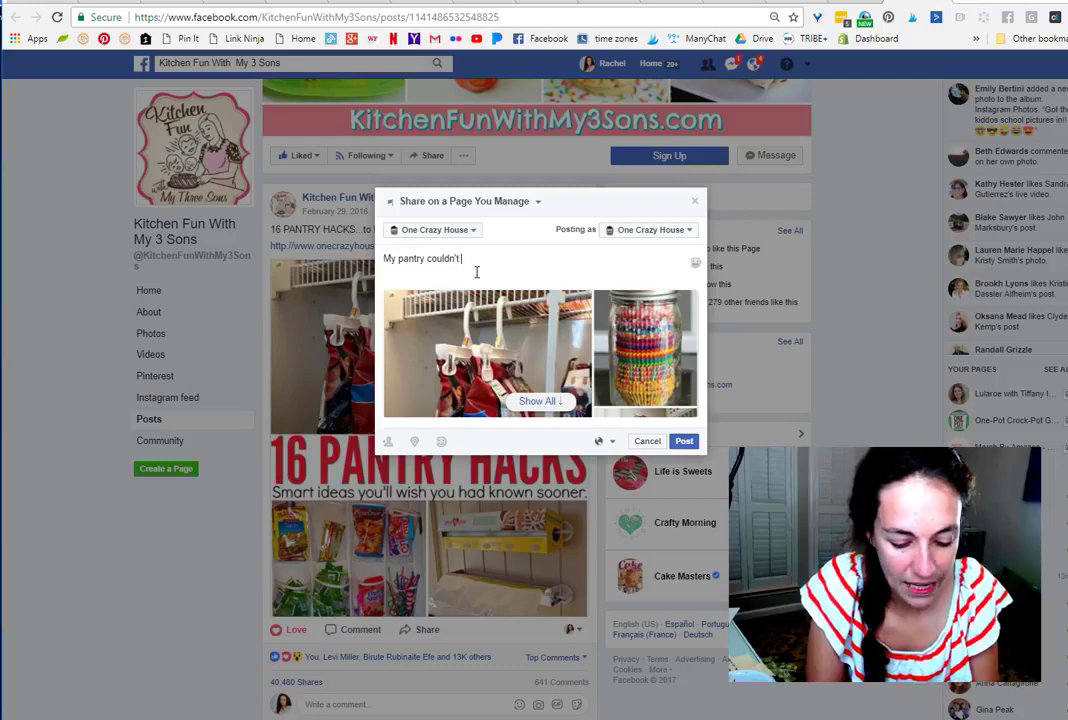
type(" be any happie")
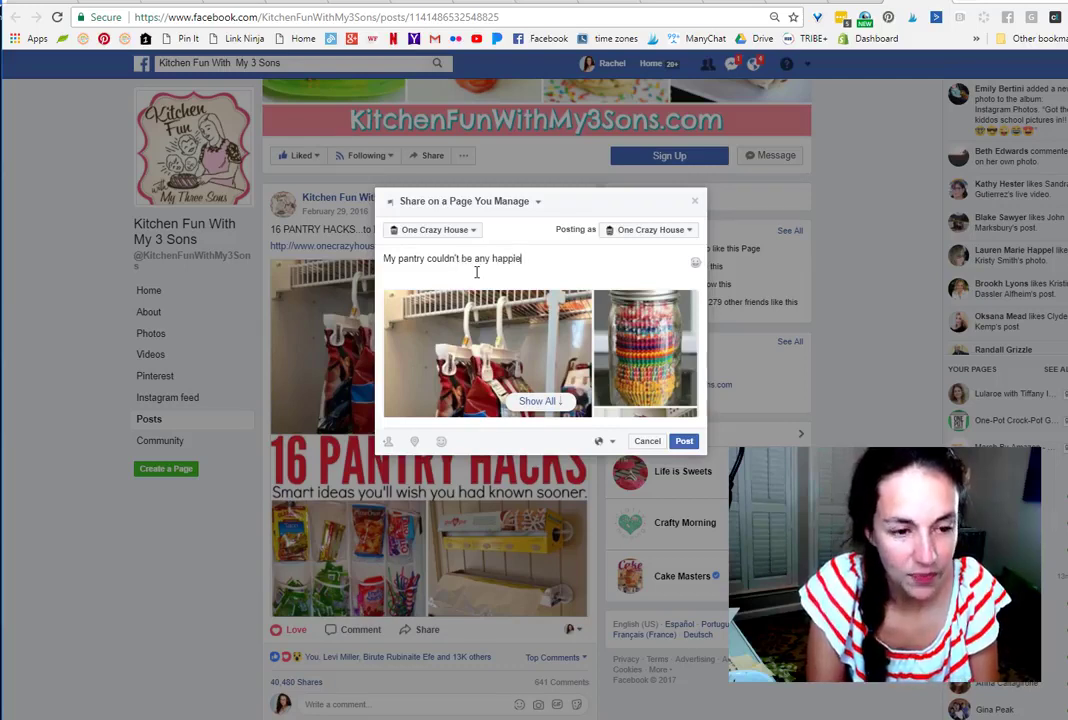
type("r!")
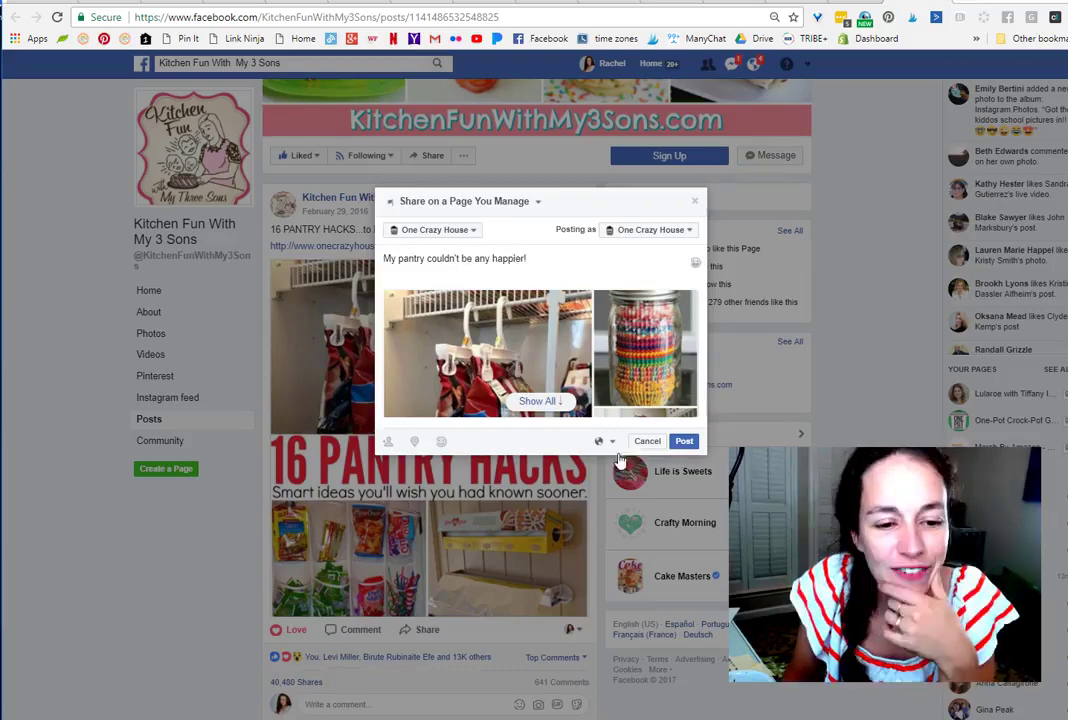
left_click(680, 445)
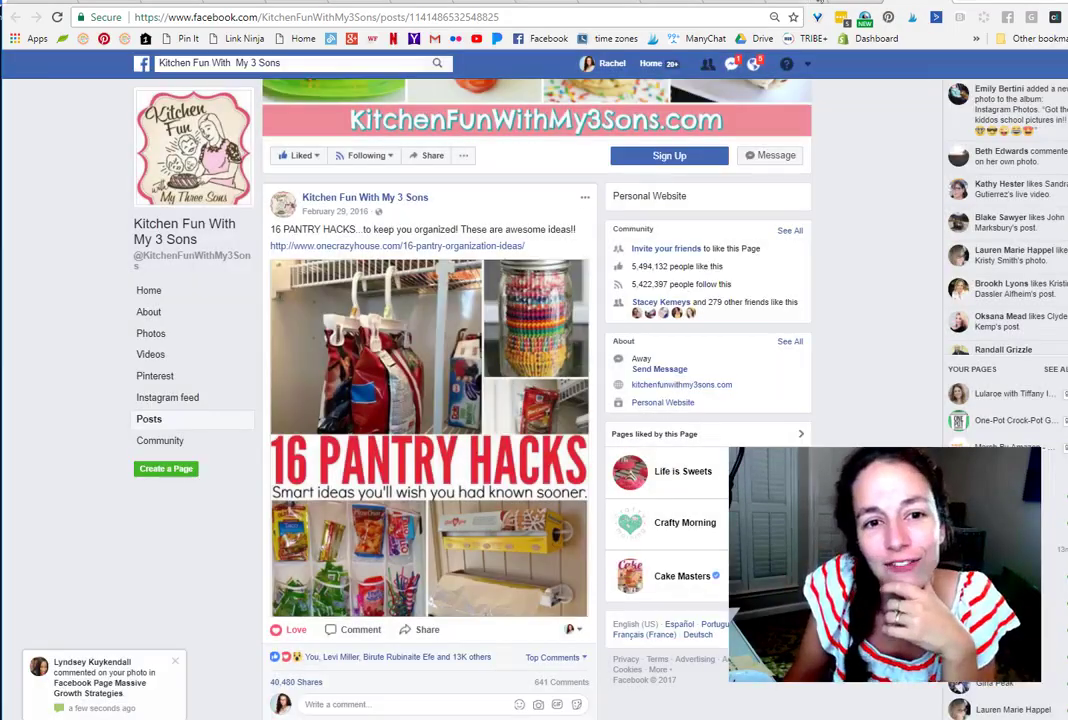
left_click(866, 3)
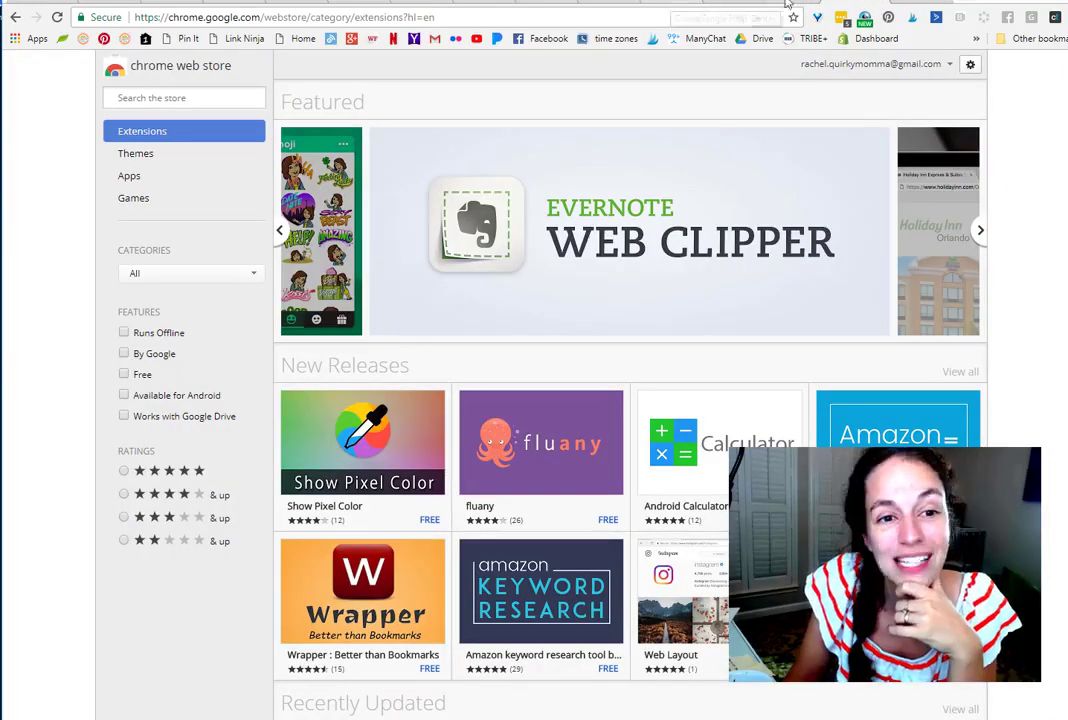
left_click(752, 3)
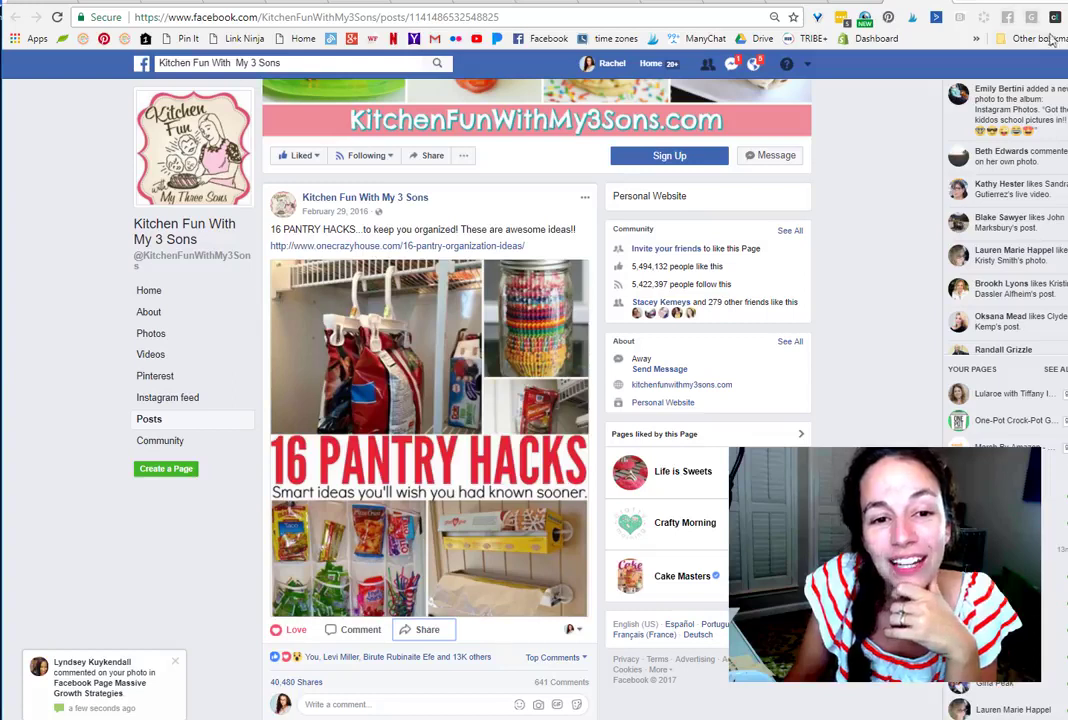